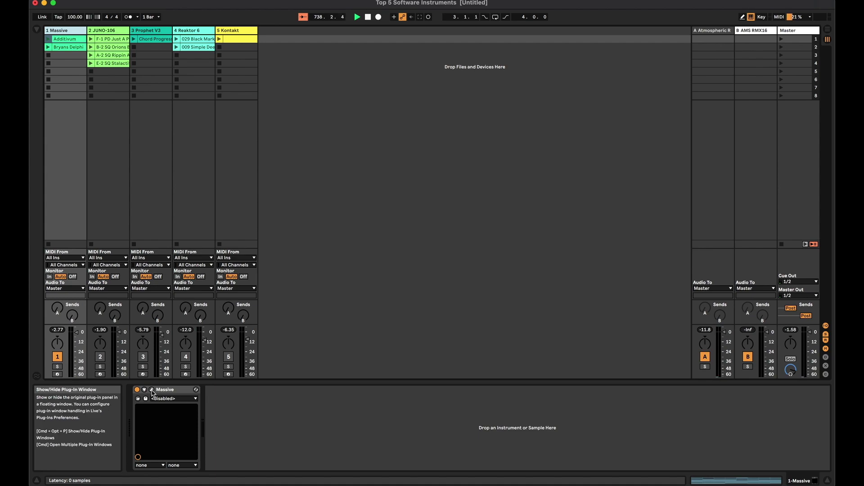
# Open the Massive plug-in window and play the Additivum clip.
pyautogui.click(152, 390)
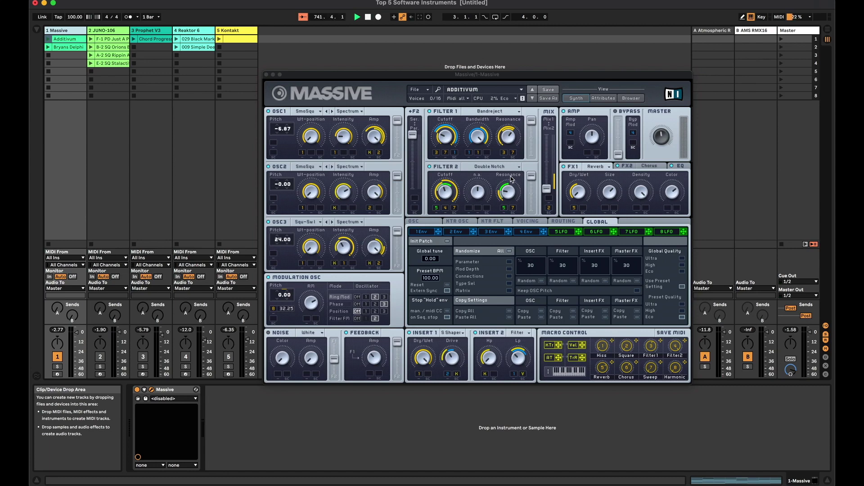
pyautogui.click(49, 40)
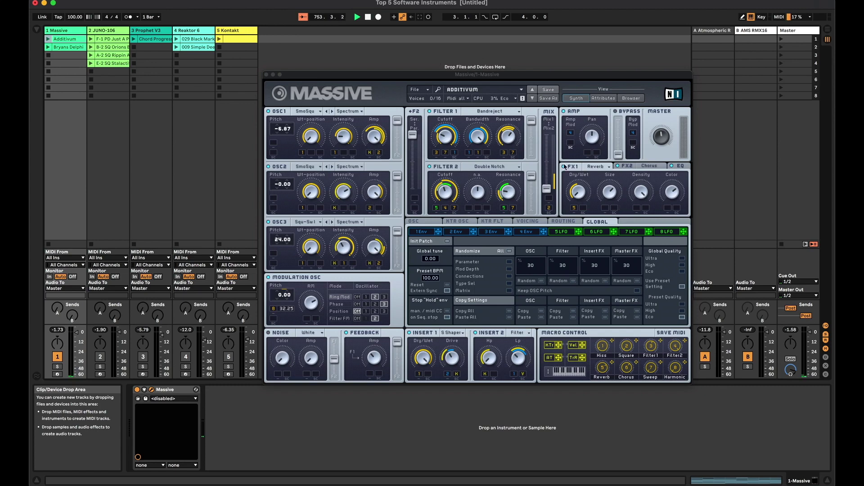
# Look through Massive's modulation pages, from envelopes 1 to 4 through LFOs 5 to 8.
pyautogui.click(430, 235)
pyautogui.click(464, 234)
pyautogui.click(499, 235)
pyautogui.click(536, 235)
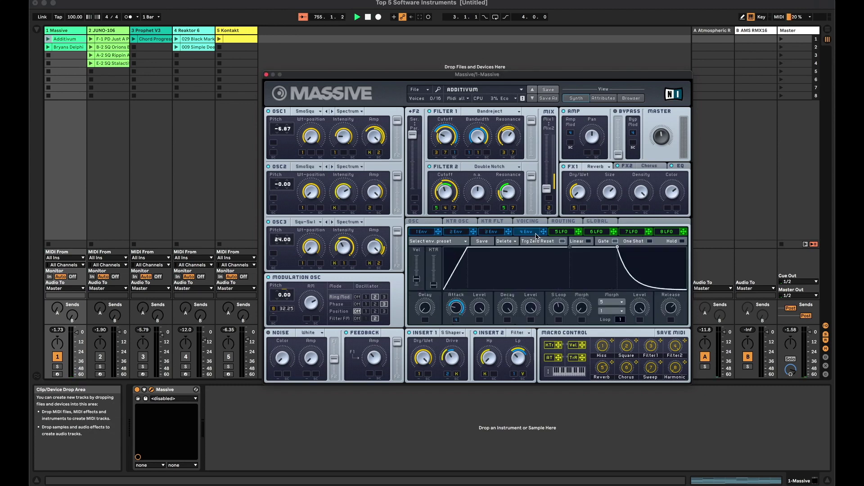
pyautogui.click(562, 233)
pyautogui.click(602, 235)
pyautogui.click(633, 234)
pyautogui.click(668, 234)
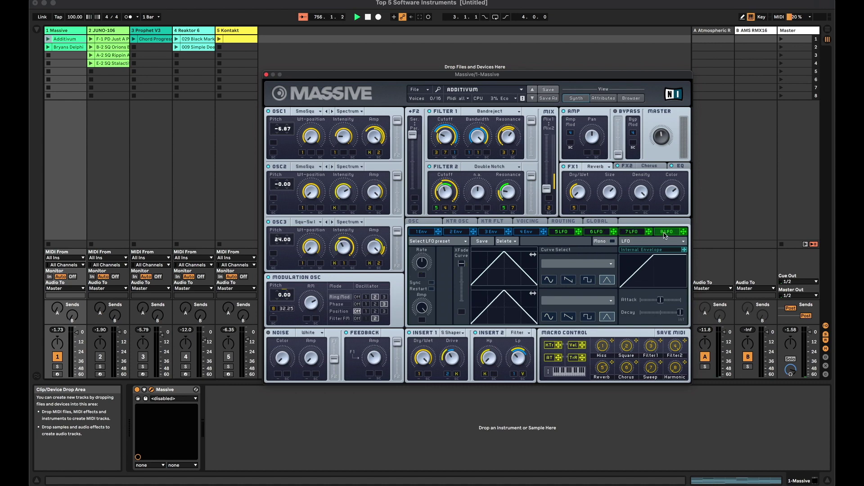
# Look through Massive's OSC, KTR OSC, KTR FLT, Voicing, Routing and Global pages, and return to OSC.
pyautogui.click(429, 223)
pyautogui.click(463, 224)
pyautogui.click(493, 225)
pyautogui.click(528, 225)
pyautogui.click(563, 222)
pyautogui.click(597, 222)
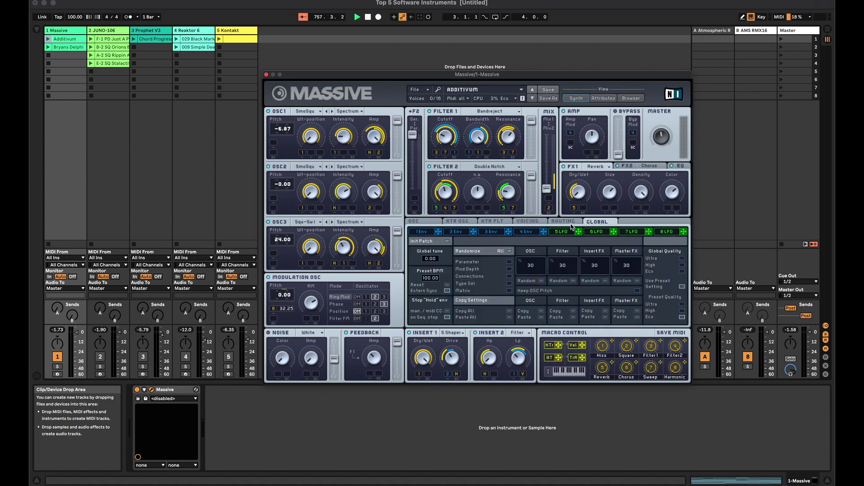
pyautogui.click(428, 224)
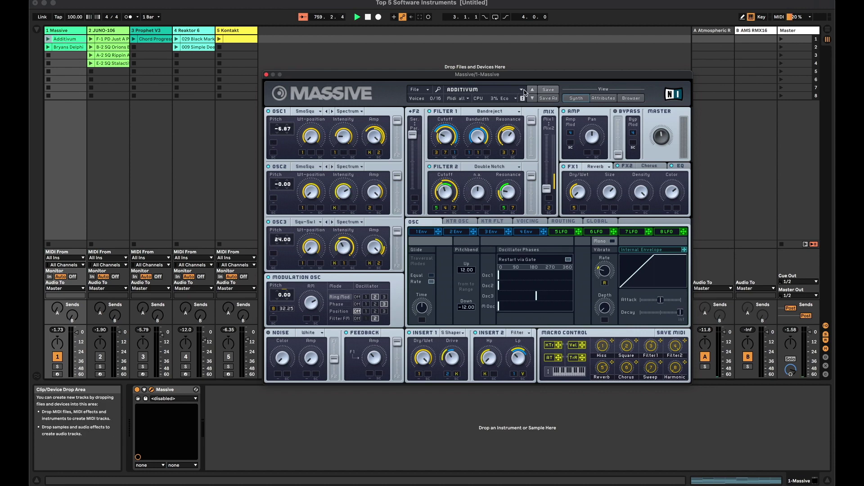
# Load the Bryans Delphi sound from Massive's preset browser.
pyautogui.click(636, 99)
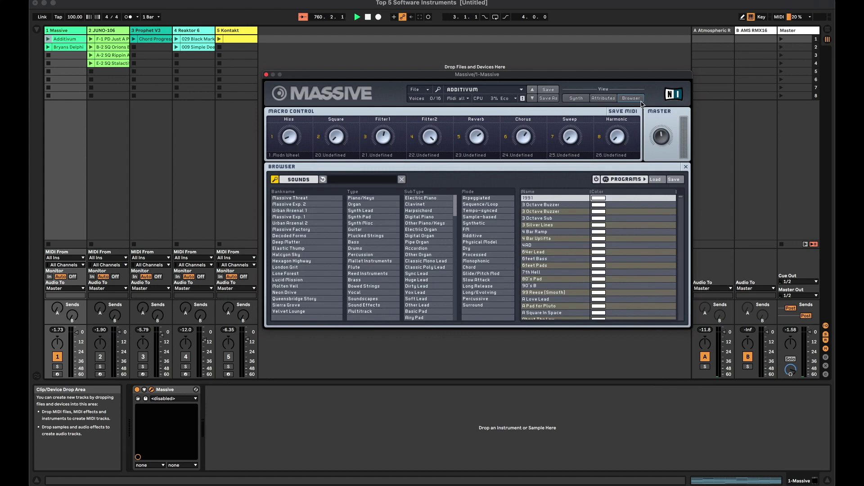
pyautogui.scroll(-15, 591, 271)
pyautogui.click(592, 274)
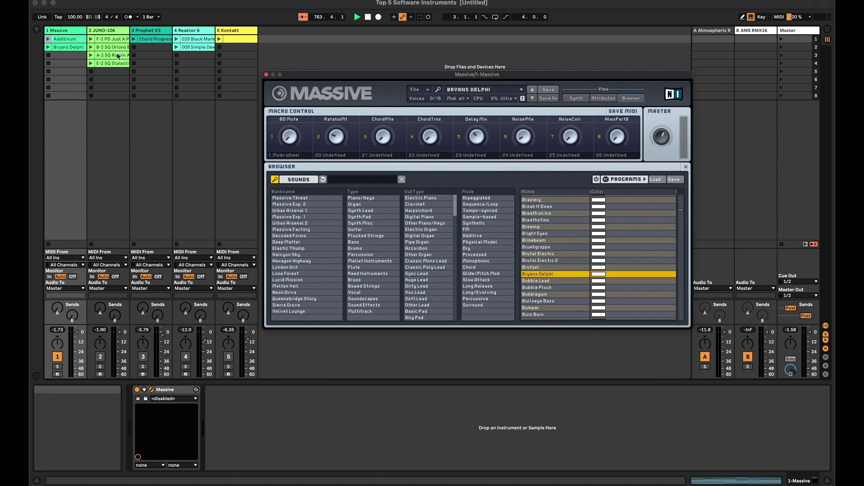
# Play the Bryans Delphi clip on the Massive track and stop it.
pyautogui.click(78, 50)
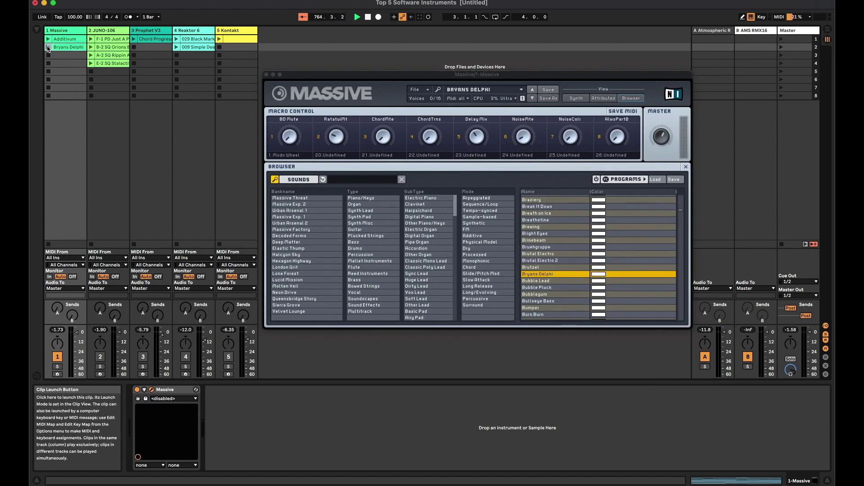
pyautogui.click(48, 47)
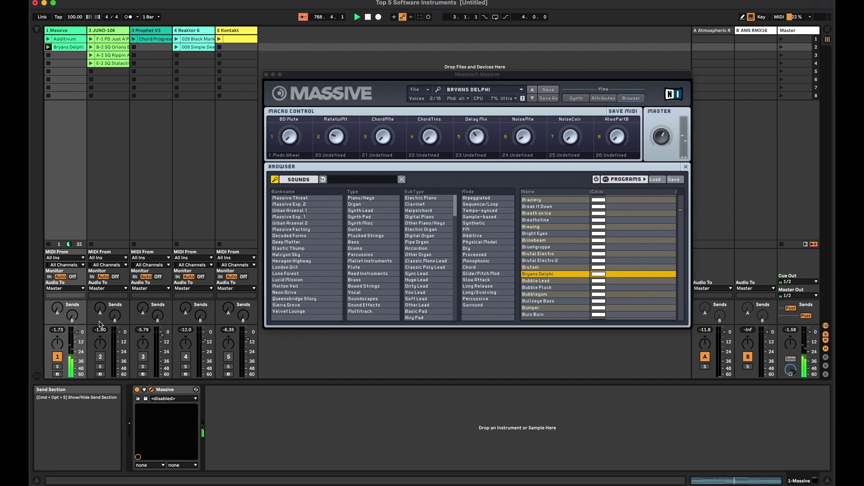
pyautogui.click(48, 244)
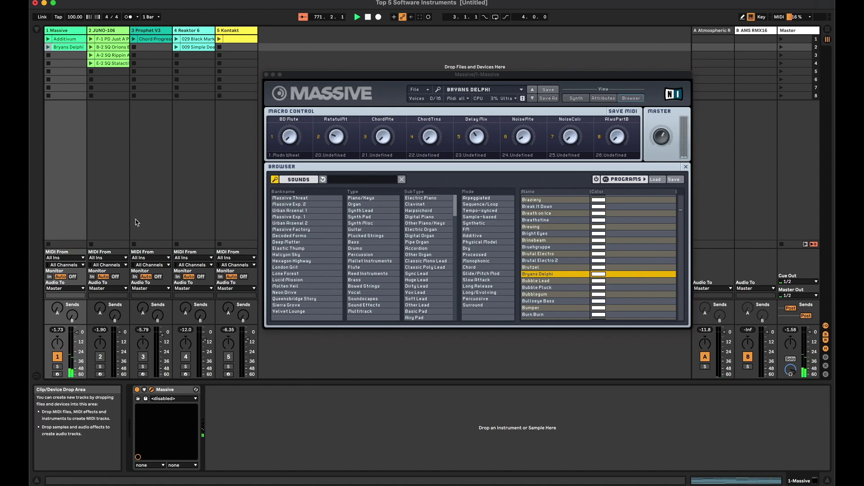
# Select the F-1 PD Just A Pad clip on the JUNO-106 track and open the synth's plug-in window.
pyautogui.click(111, 32)
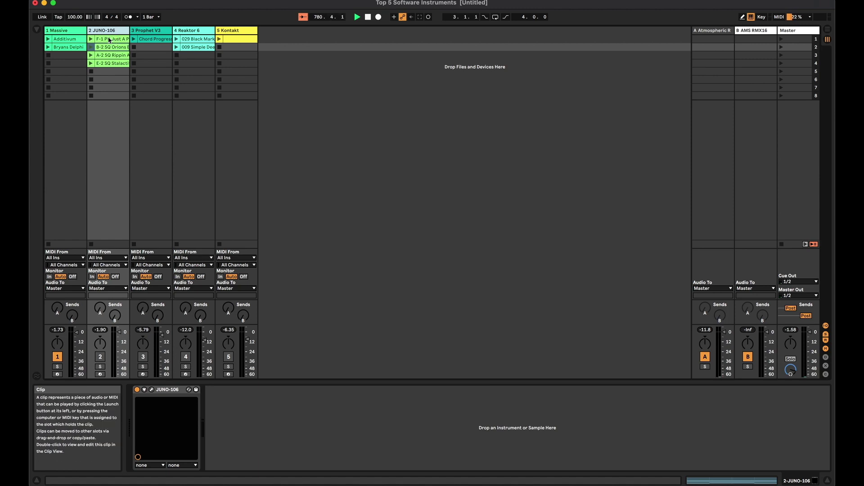
pyautogui.click(108, 40)
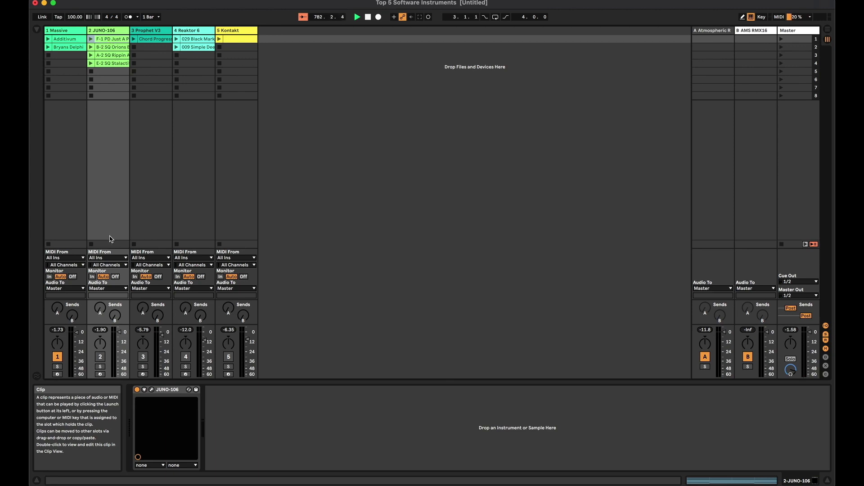
pyautogui.click(151, 390)
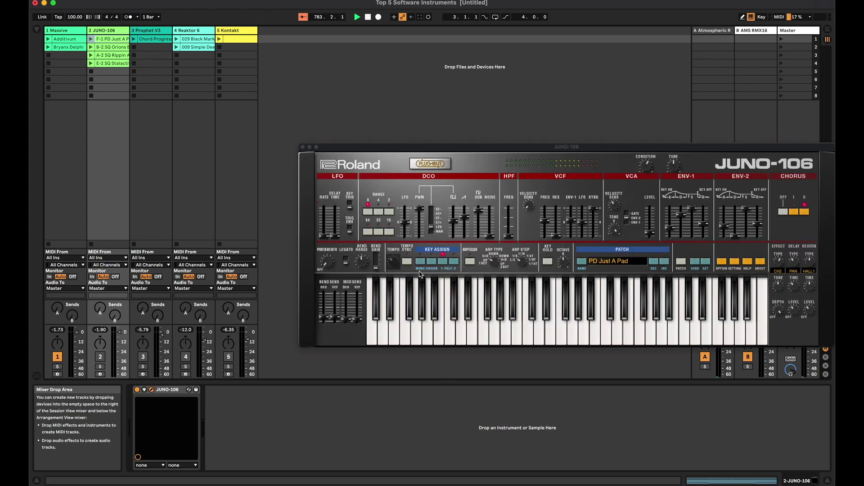
# Play the F-1 PD Just A Pad clip on the JUNO-106 track and stop it.
pyautogui.click(92, 39)
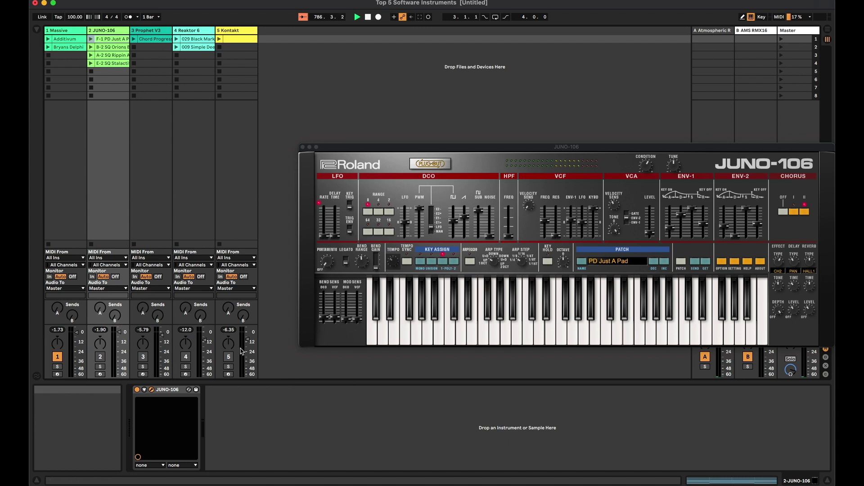
pyautogui.click(92, 40)
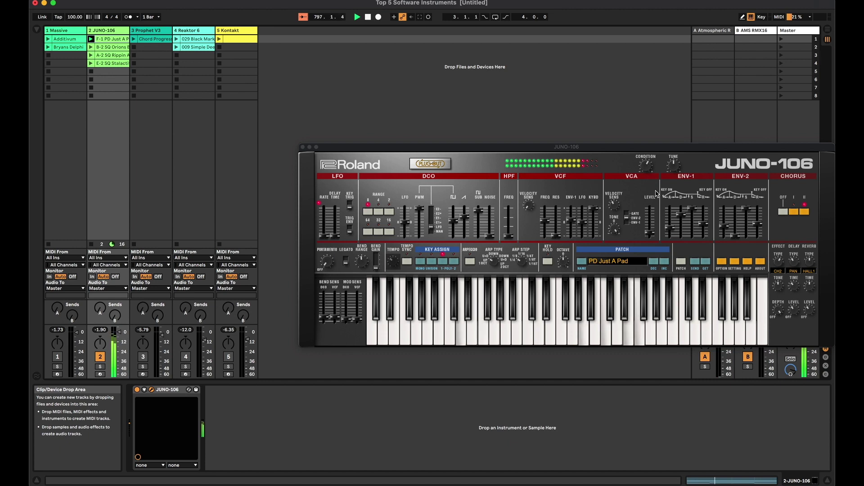
pyautogui.click(92, 245)
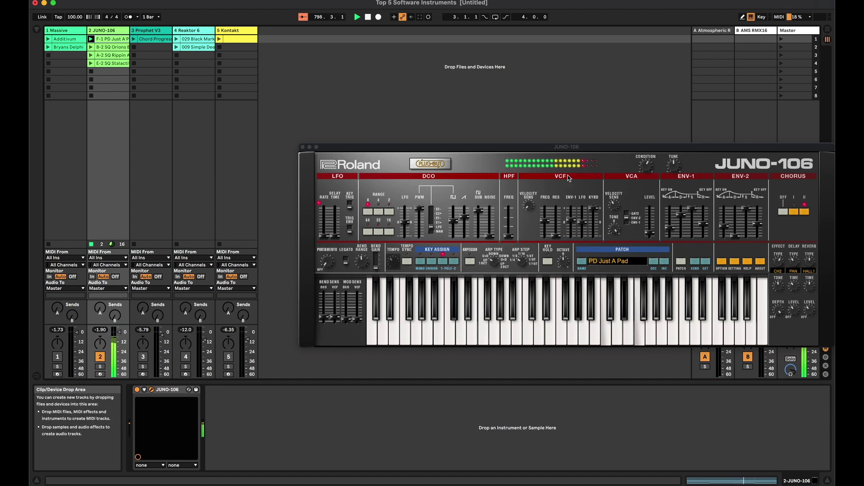
# Load the B-2 SQ Orion's Belt patch from the JUNO-106's first preset bank and launch its matching clip.
pyautogui.click(586, 265)
pyautogui.moveTo(603, 279)
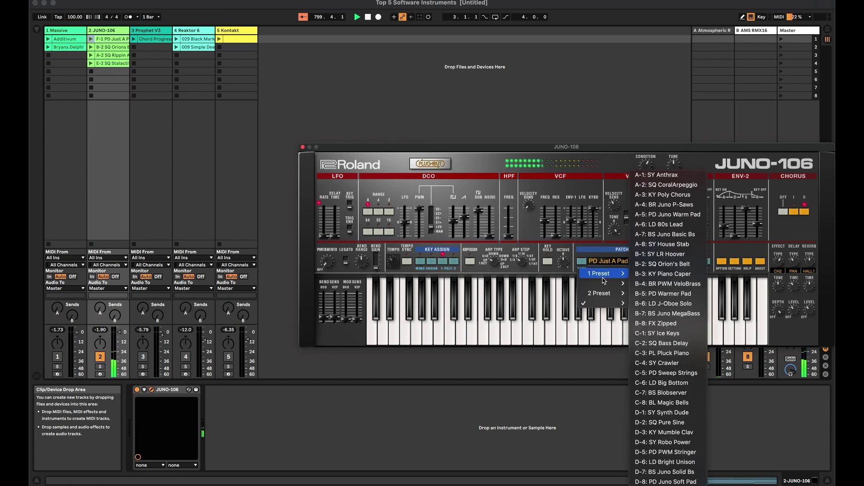
pyautogui.click(662, 265)
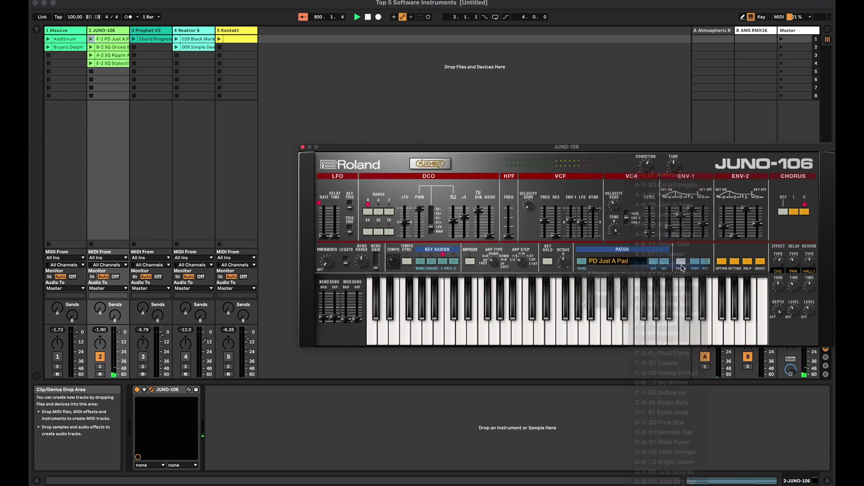
pyautogui.click(90, 48)
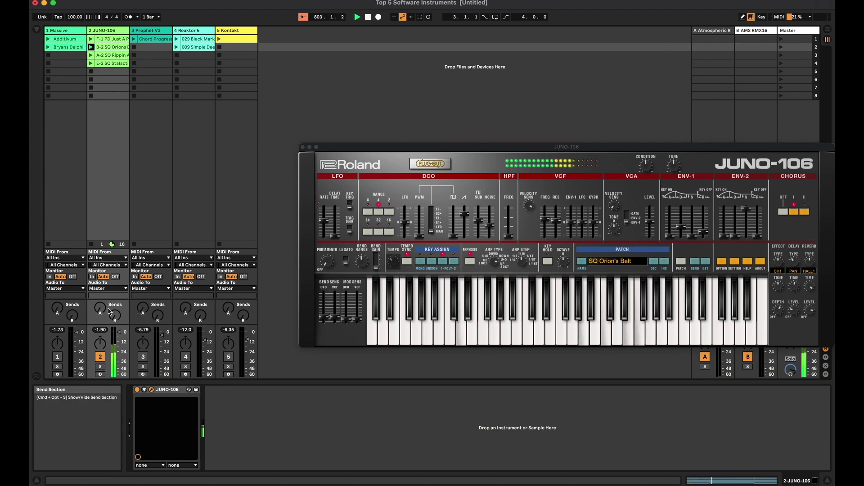
# Try out the JUNO-106 track's reverb sends while the Orion's Belt clip plays, and stop the clip.
pyautogui.moveTo(103, 311); pyautogui.dragTo(115, 293)
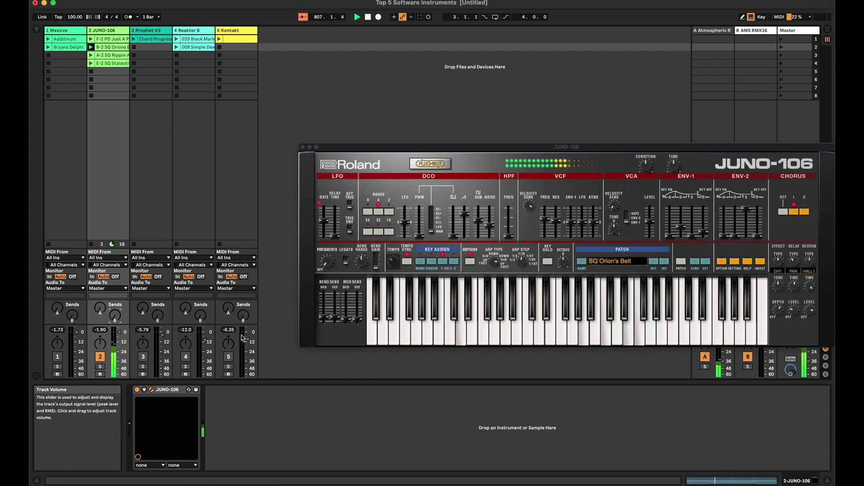
pyautogui.click(92, 244)
# Load the SQ Rippin Arpg patch in the JUNO-106, play the A-2 clip and stop it.
pyautogui.click(606, 262)
pyautogui.moveTo(603, 274)
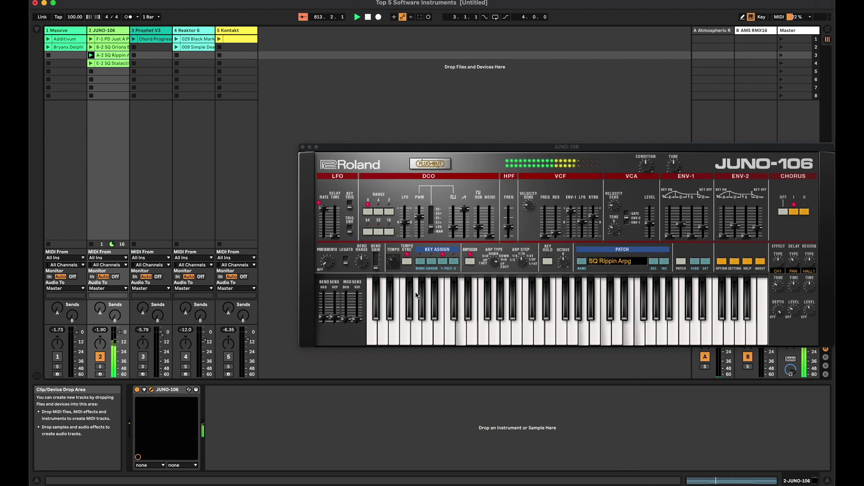
pyautogui.click(92, 246)
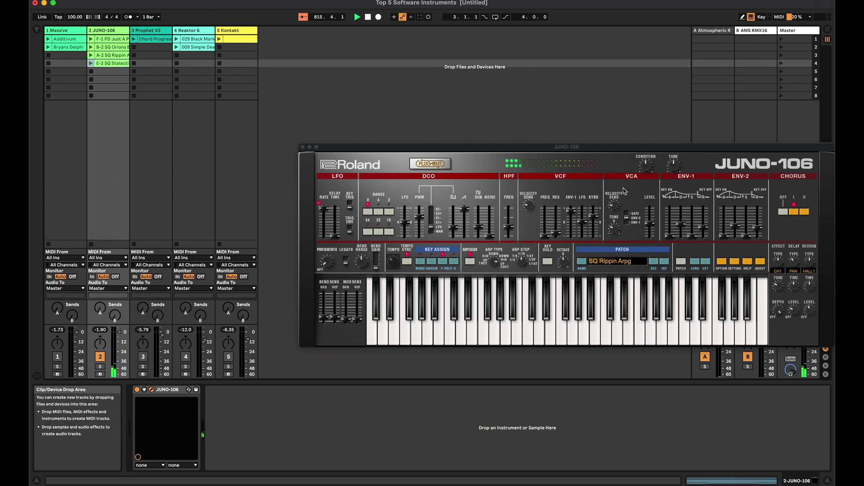
# Switch off the chorus on the JUNO-106.
pyautogui.click(616, 263)
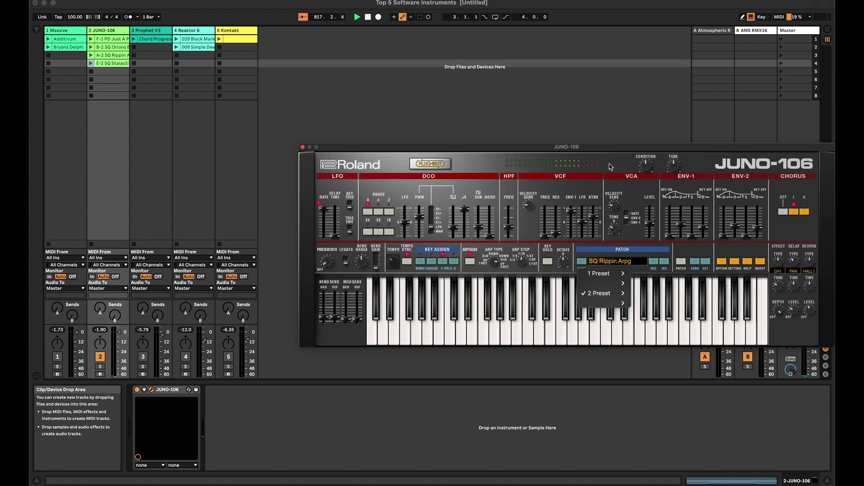
pyautogui.click(618, 150)
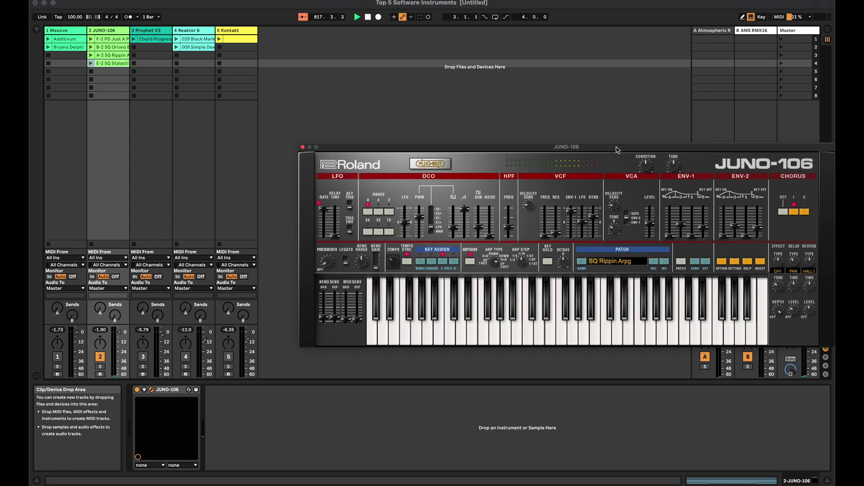
pyautogui.click(784, 212)
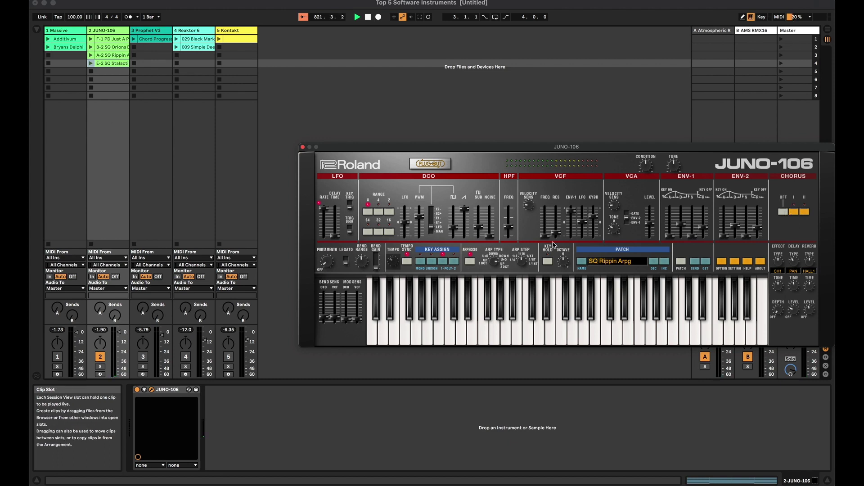
# Load the E-2 SQ Stalactite patch from the JUNO-106's second preset bank.
pyautogui.click(617, 262)
pyautogui.moveTo(616, 302)
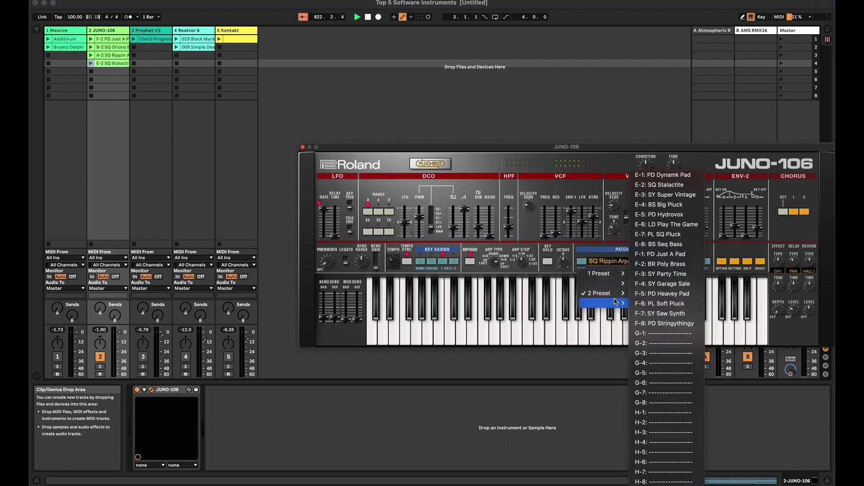
pyautogui.click(665, 185)
# Play the E-2 SQ Stalactite clip, stop it and deactivate the JUNO-106 track.
pyautogui.click(91, 64)
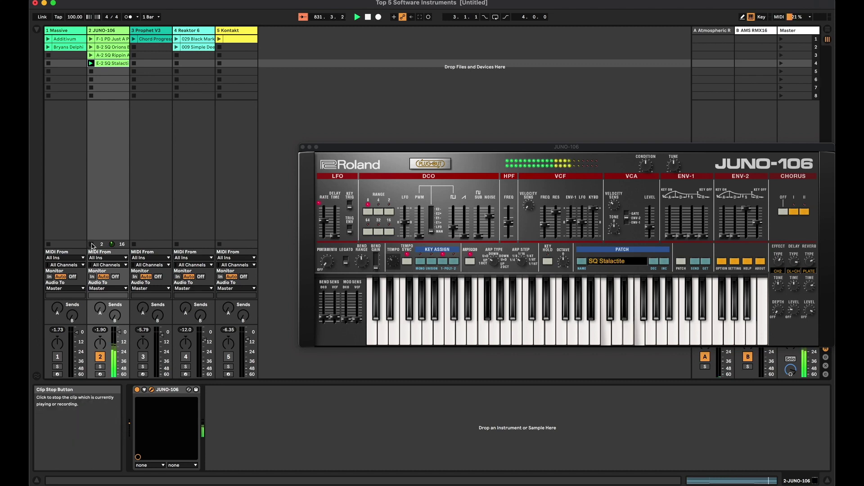
pyautogui.click(99, 358)
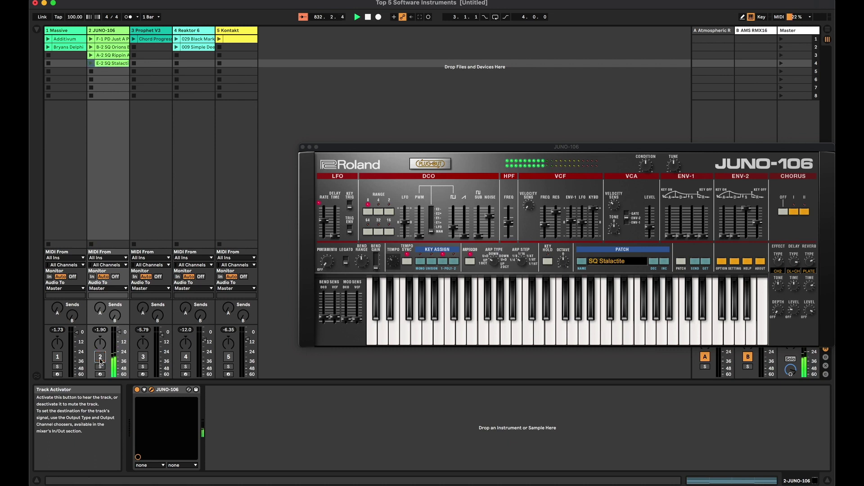
# Select the chord progression clip on the Prophet V3 track, open the synth's plug-in window and move it clear of the tracks.
pyautogui.click(149, 42)
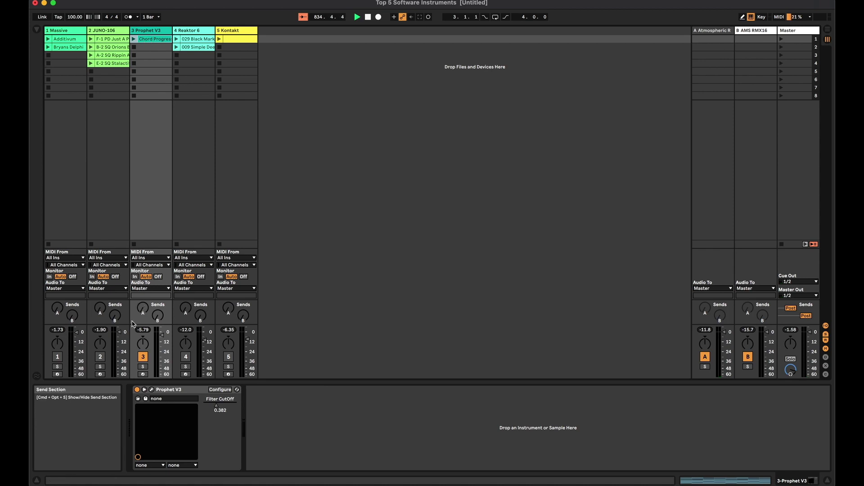
pyautogui.click(157, 391)
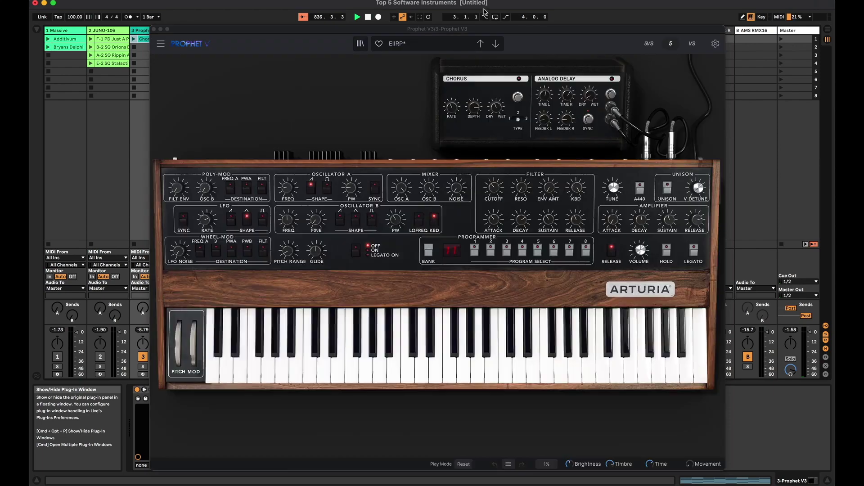
pyautogui.moveTo(480, 31); pyautogui.dragTo(591, 38)
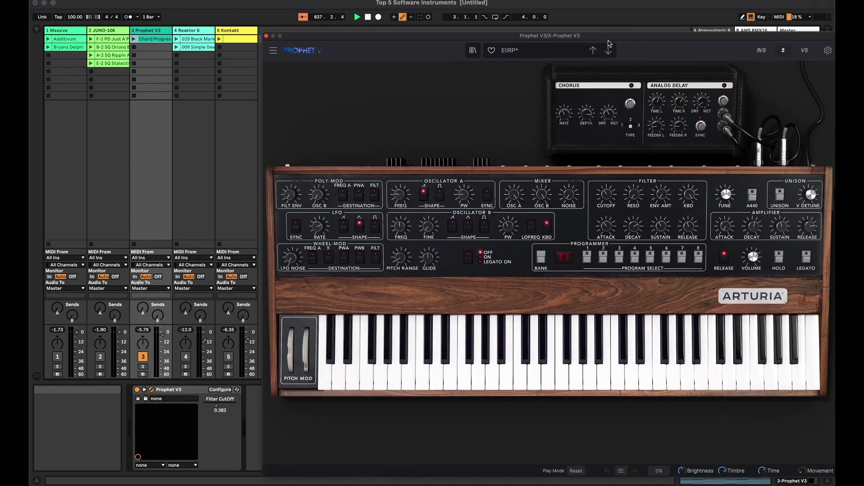
# Launch the Prophet V3 chord progression clip and raise its Atmospheric Reverb send to about -8.6 dB.
pyautogui.click(134, 40)
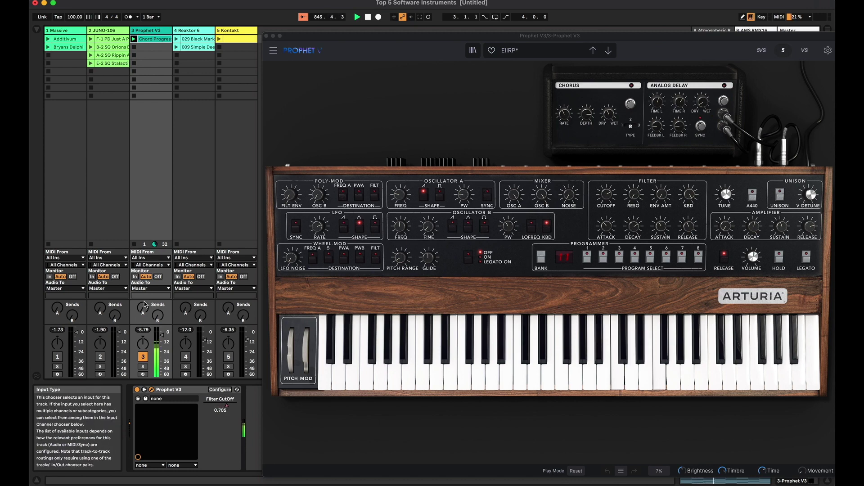
pyautogui.moveTo(146, 311); pyautogui.dragTo(145, 298)
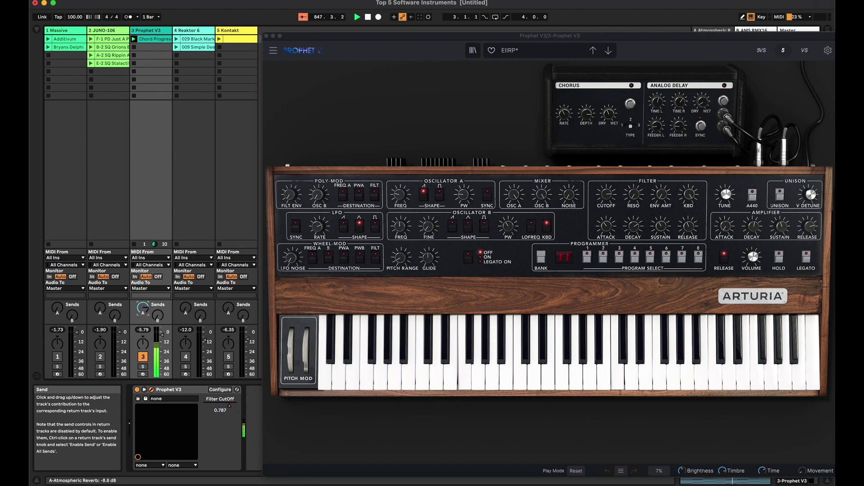
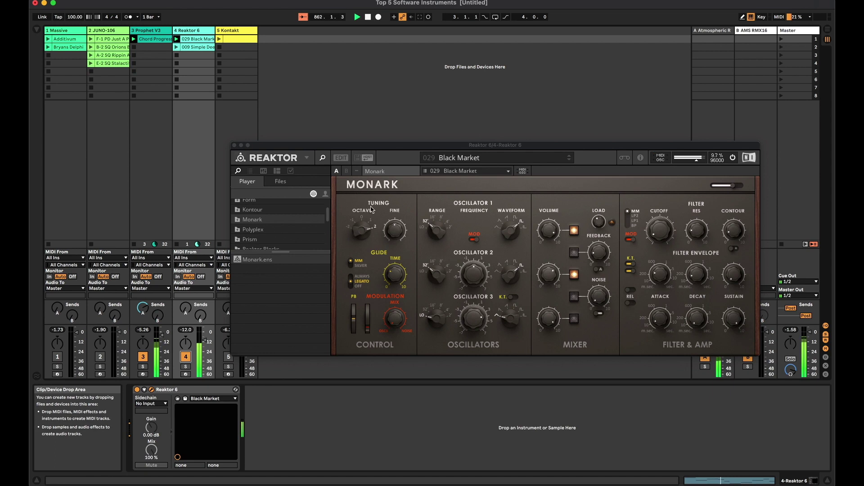
# Raise the Reaktor 6 track's Atmospheric Reverb send to about -3.2 dB and stop its Black Market clip.
pyautogui.moveTo(185, 310); pyautogui.dragTo(186, 297)
pyautogui.click(179, 247)
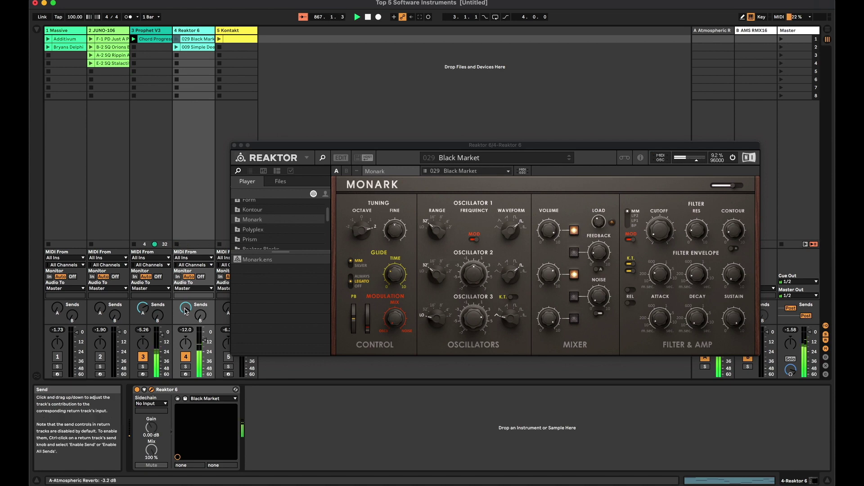
# Load the Simple Deep preset from Monark's embedded Bass bank in Reaktor 6.
pyautogui.click(490, 158)
pyautogui.moveTo(477, 158)
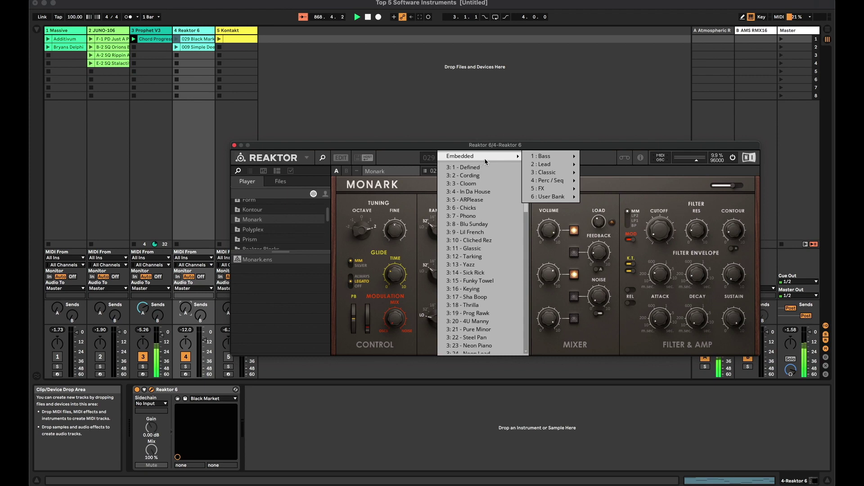
pyautogui.moveTo(535, 157)
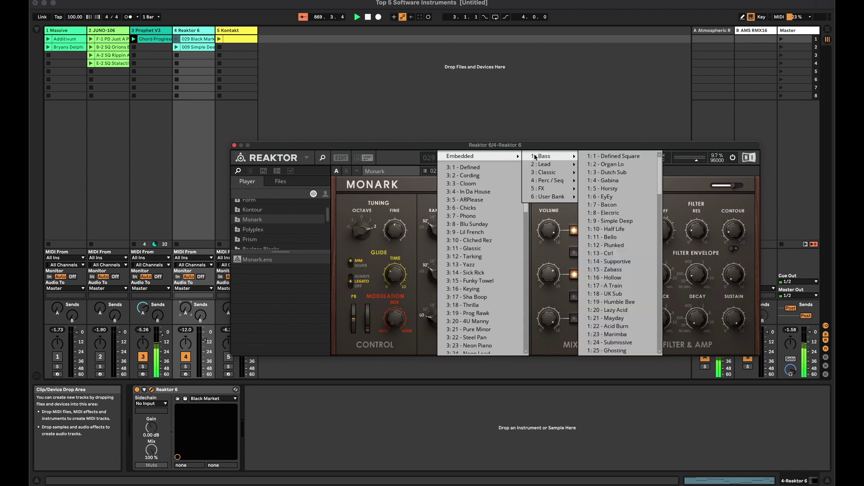
pyautogui.click(612, 221)
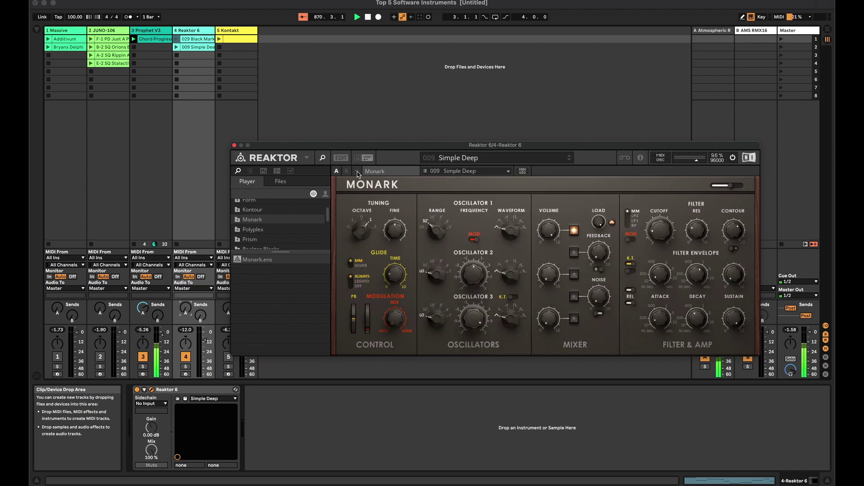
# Play the 009 Simple Deep clip while raising Monark's filter cutoff, and stop the Reaktor 6 and Prophet V3 clips.
pyautogui.click(177, 48)
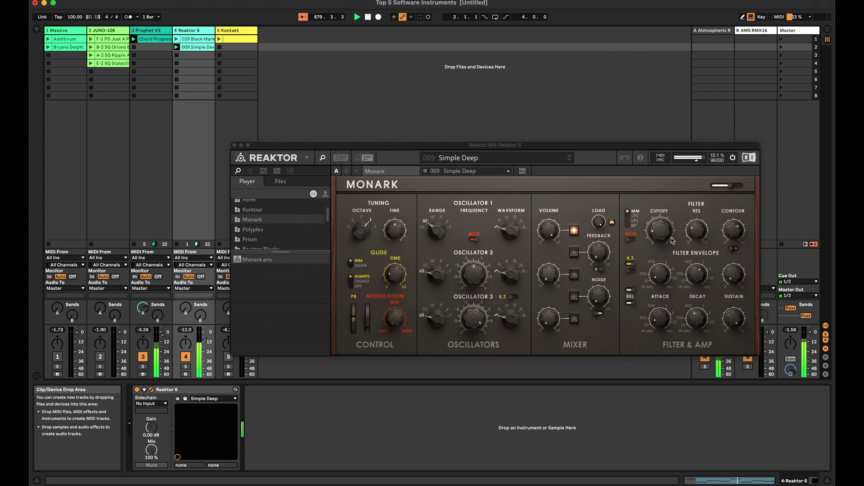
pyautogui.click(661, 236)
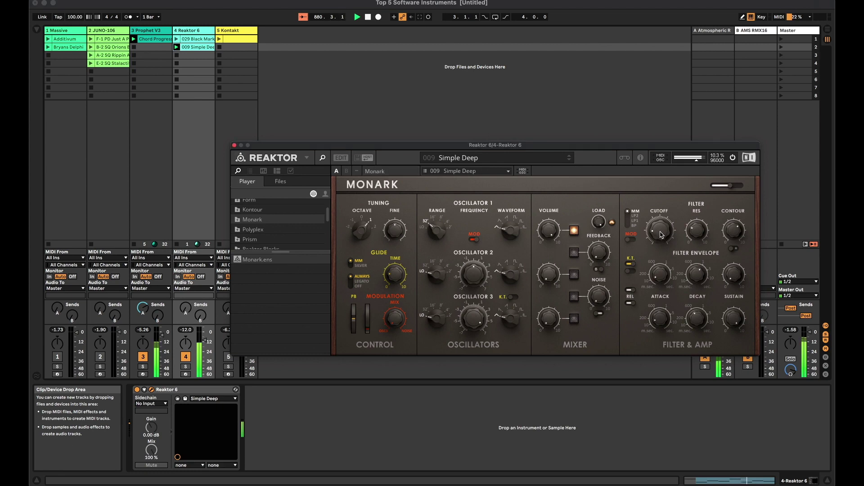
pyautogui.moveTo(661, 229); pyautogui.dragTo(660, 184)
pyautogui.click(177, 244)
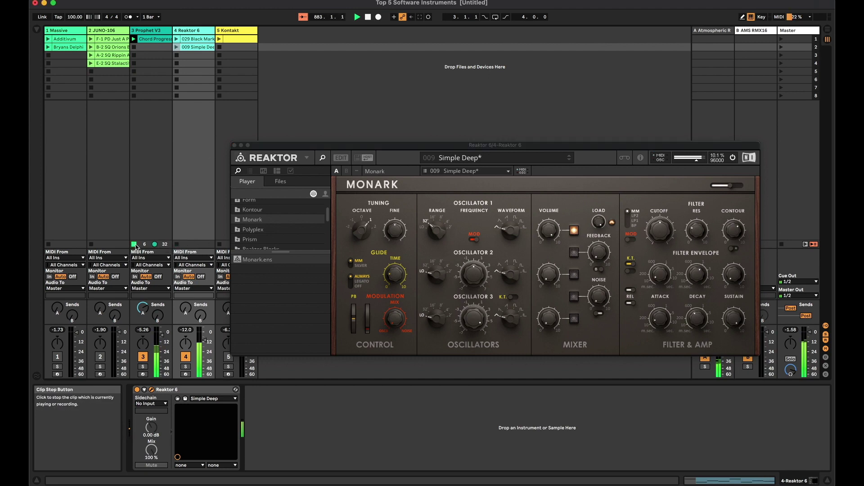
# Close the Reaktor 6 plug-in window and deactivate the Reaktor 6 and Prophet V3 tracks.
pyautogui.click(234, 145)
pyautogui.click(185, 357)
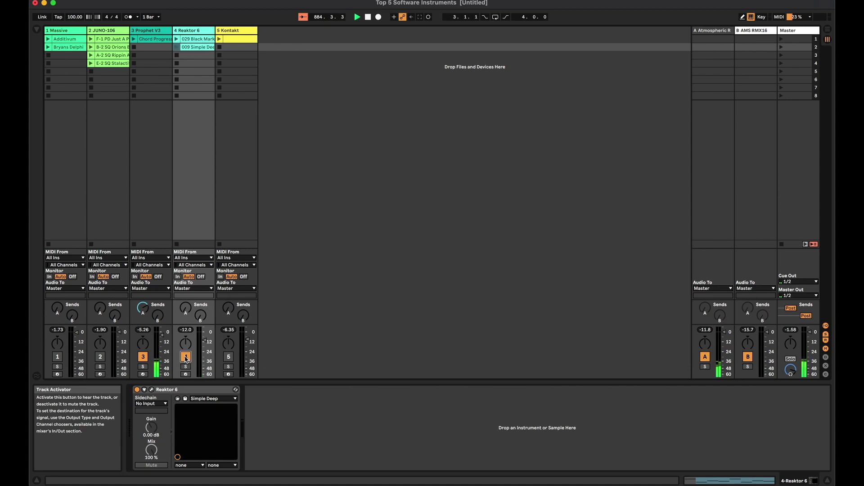
pyautogui.click(143, 357)
# Open the Kontakt track's plug-in window with the Pan Drums instrument, activate the track and launch its clip.
pyautogui.press('Right')
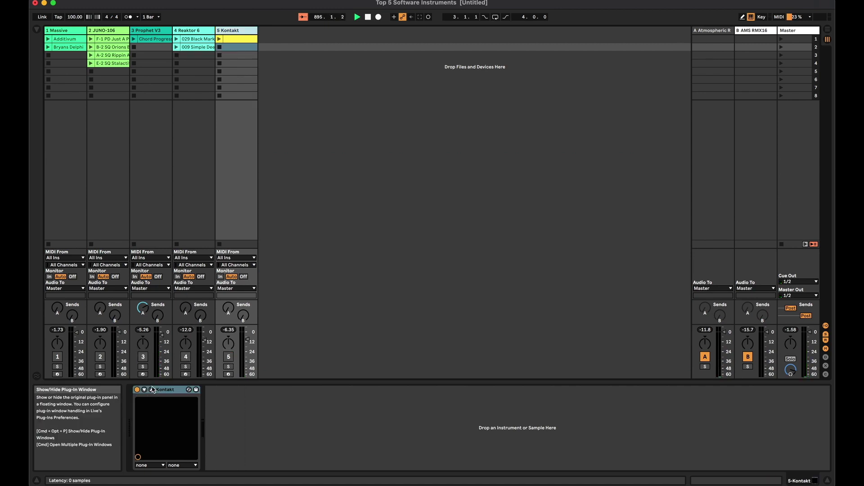
pyautogui.click(152, 390)
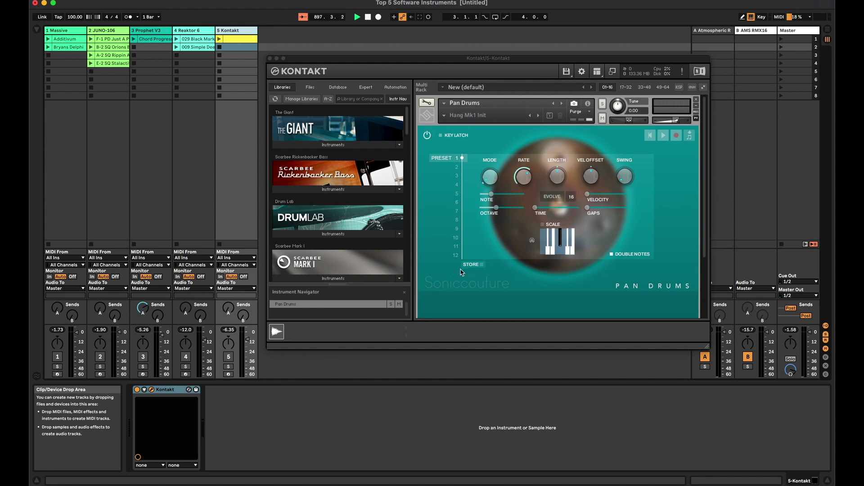
pyautogui.scroll(-4, 538, 269)
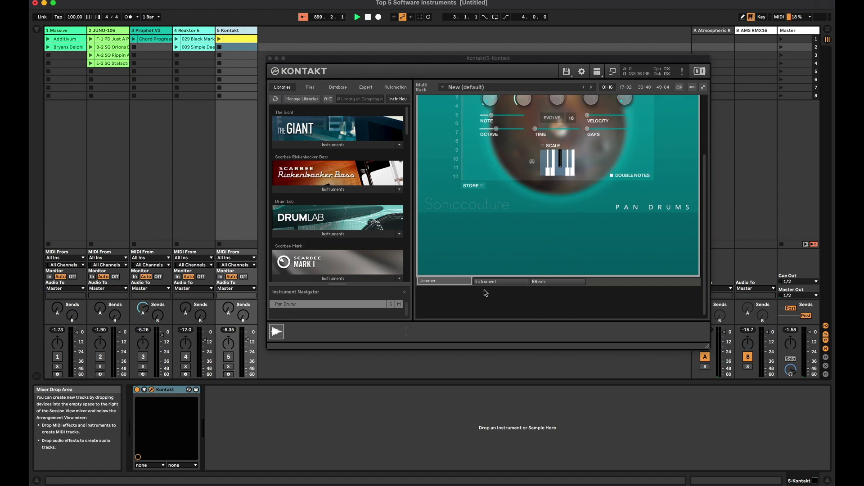
pyautogui.scroll(3, 556, 271)
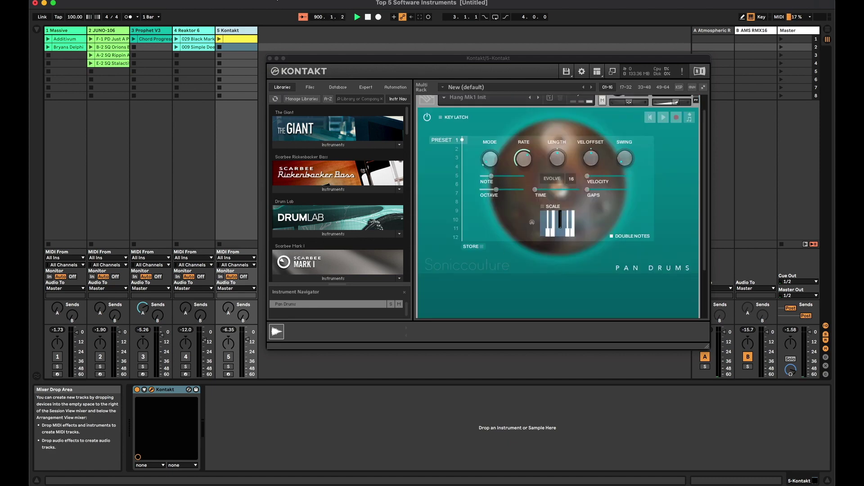
pyautogui.click(219, 40)
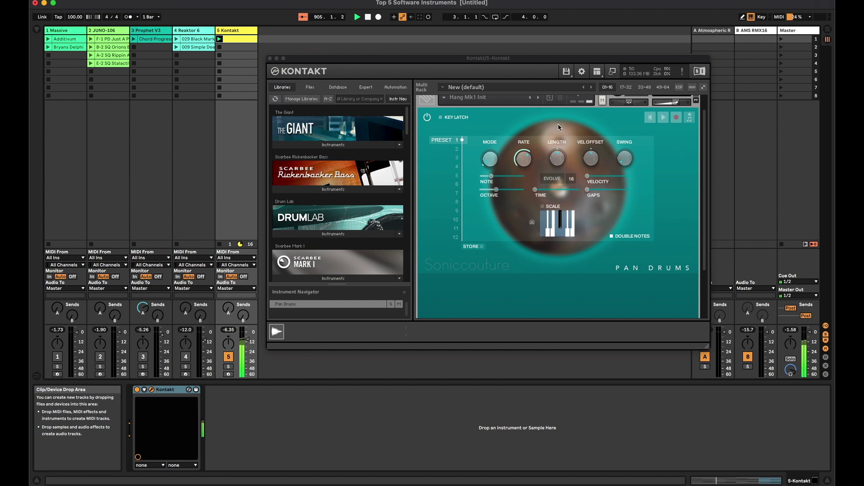
# Open the Kontakt clip in the MIDI note editor, examine its notes and close the Kontakt plug-in window.
pyautogui.doubleClick(237, 38)
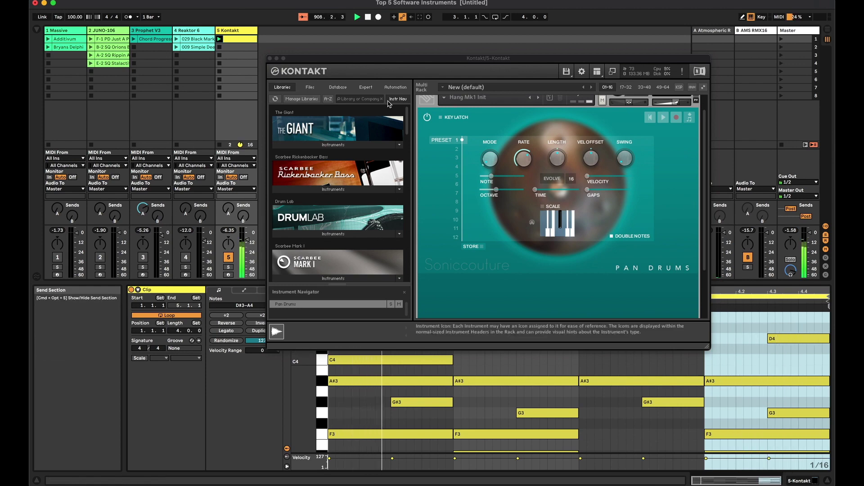
pyautogui.click(585, 142)
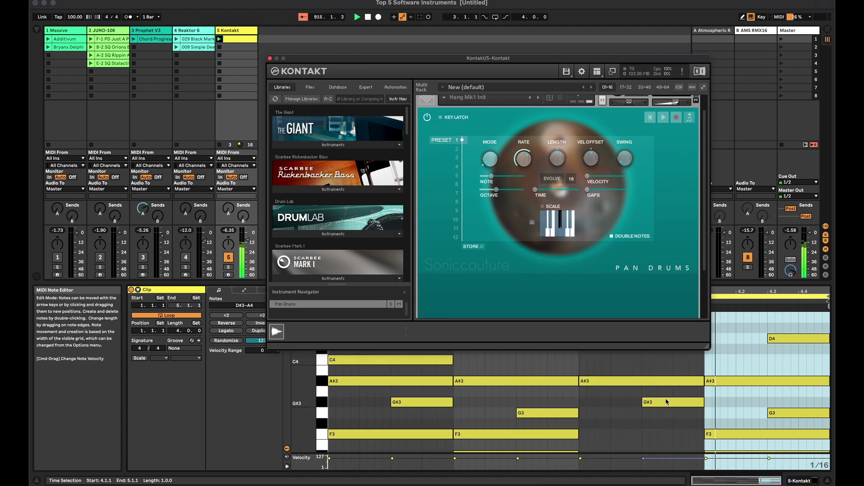
pyautogui.scroll(-4, 650, 409)
pyautogui.scroll(2, 496, 411)
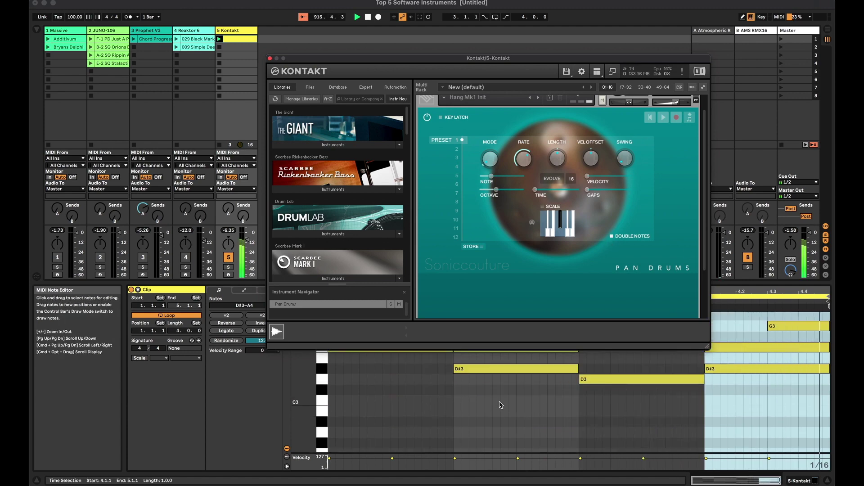
pyautogui.click(270, 59)
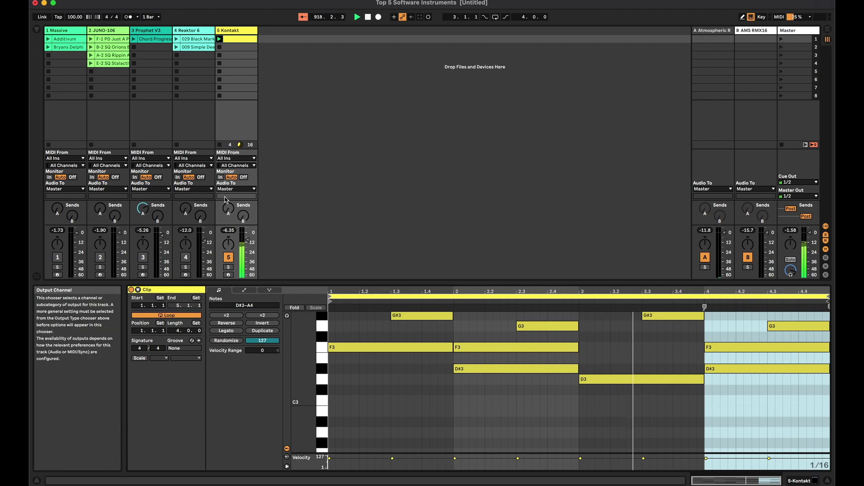